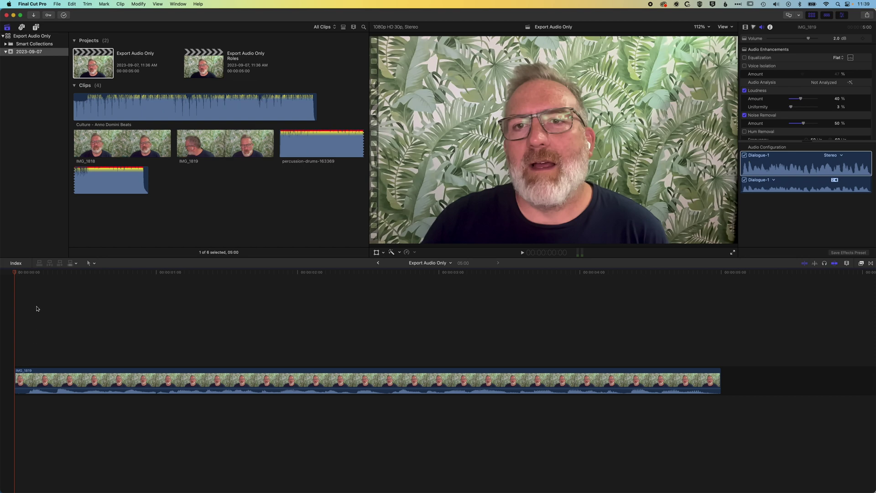
# Step: Move the playhead to 00:00:02:08 in the Export Audio Only timeline
pyautogui.click(36, 273)
pyautogui.moveTo(44, 274); pyautogui.dragTo(338, 282)
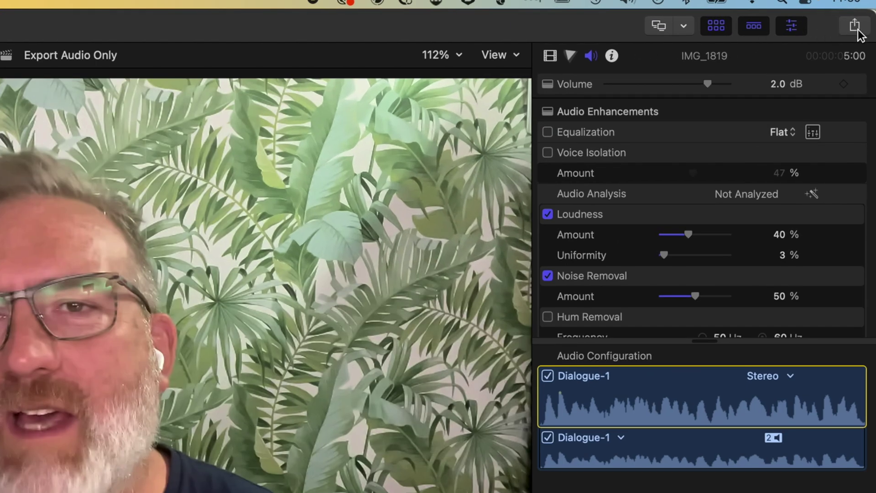
# Step: Start a Share > Master File export and open its Format pop-up under Settings
pyautogui.click(854, 25)
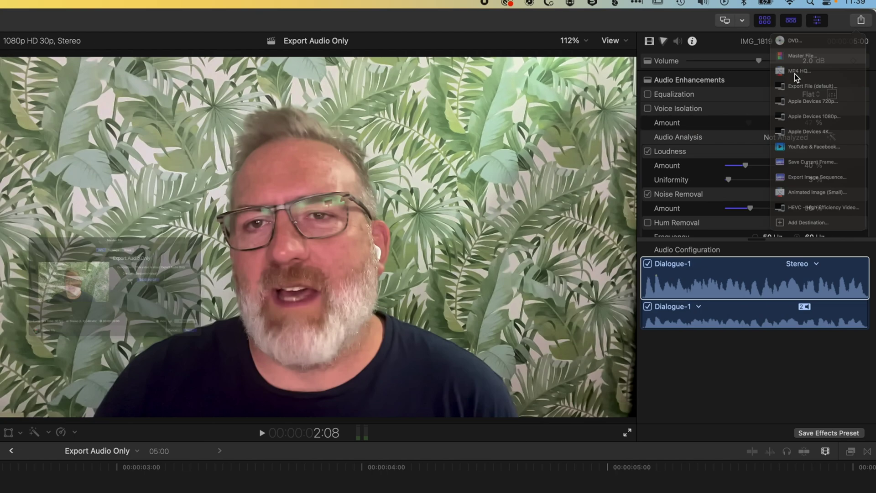
pyautogui.click(759, 102)
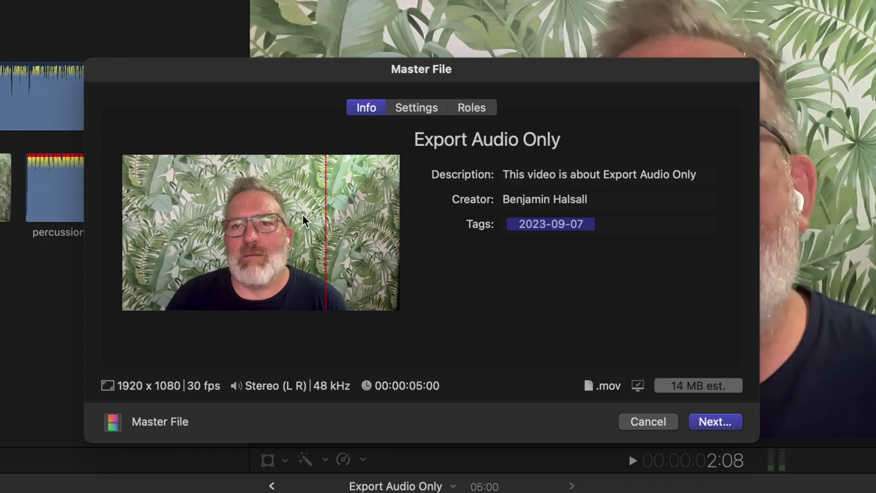
pyautogui.click(423, 110)
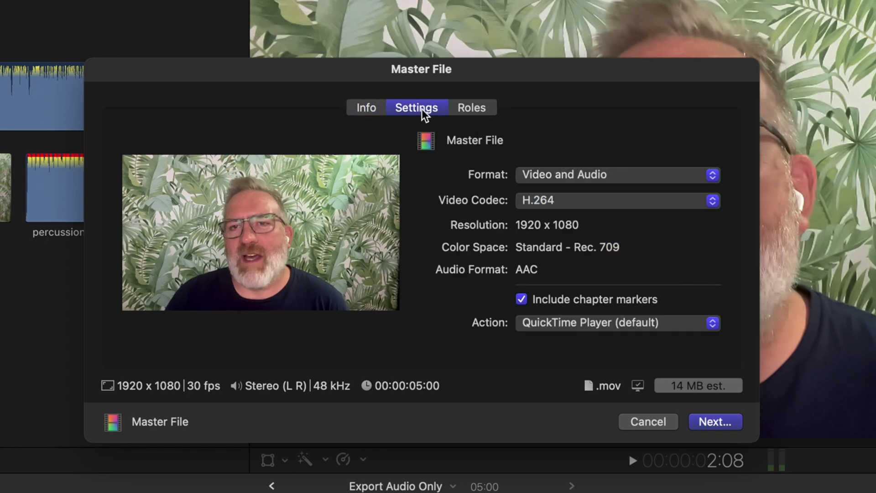
pyautogui.click(553, 178)
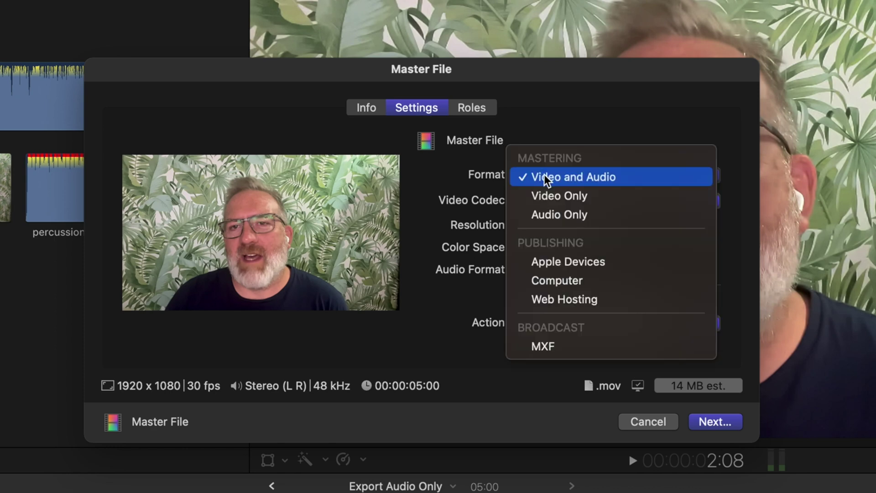
# Step: Set the export Format to Audio Only with MP3 as the audio format
pyautogui.click(574, 218)
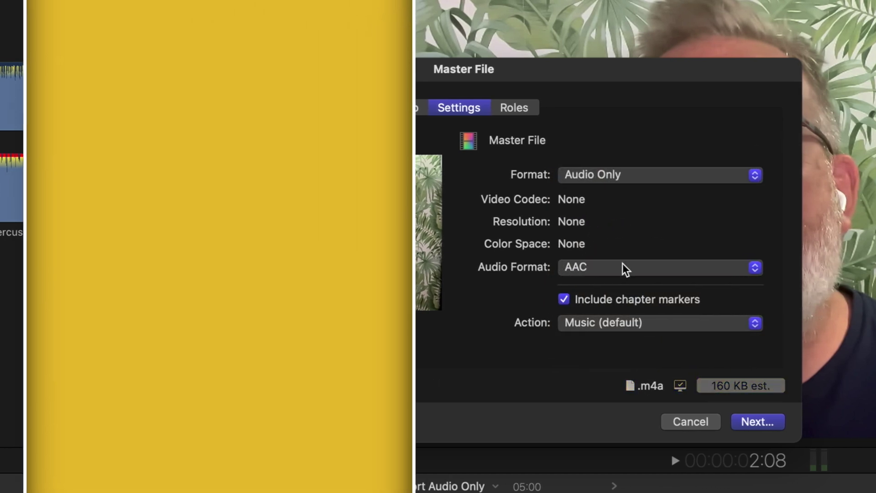
pyautogui.click(599, 266)
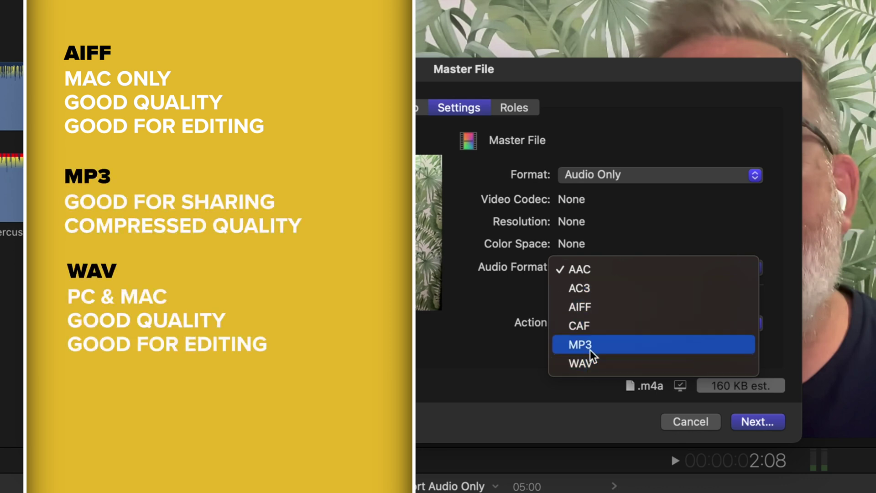
pyautogui.click(645, 348)
pyautogui.click(615, 268)
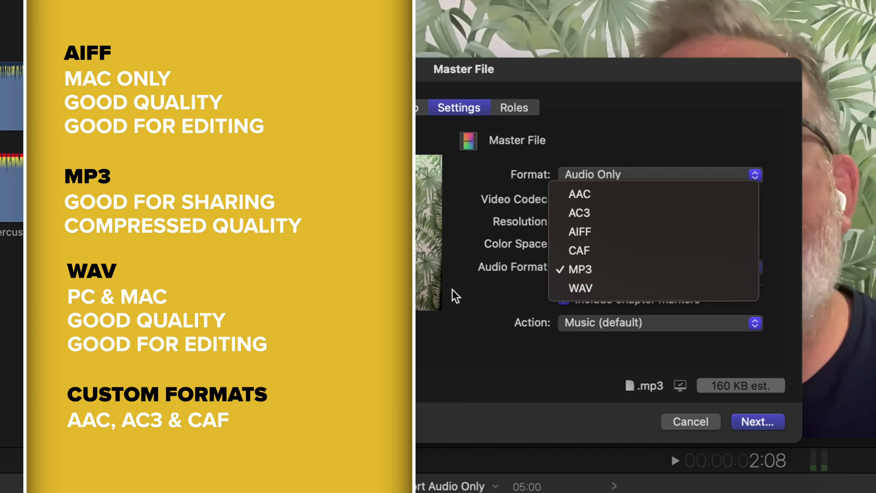
pyautogui.click(484, 295)
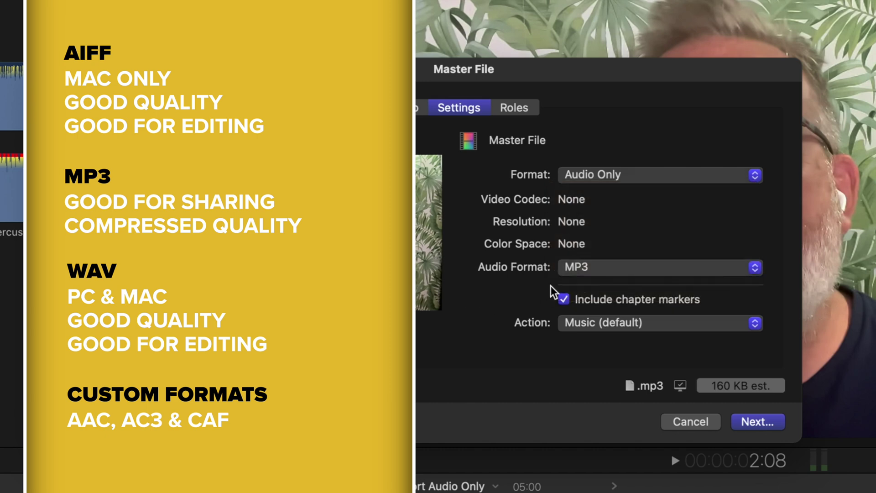
pyautogui.click(607, 267)
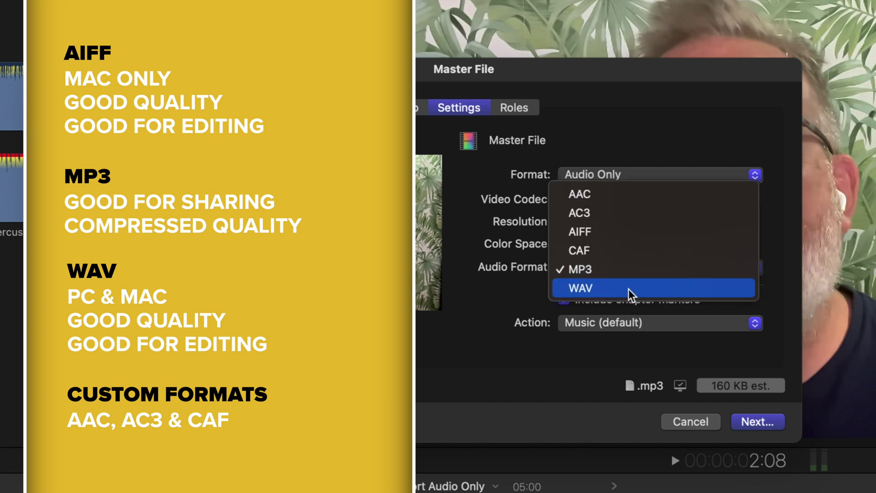
pyautogui.click(503, 309)
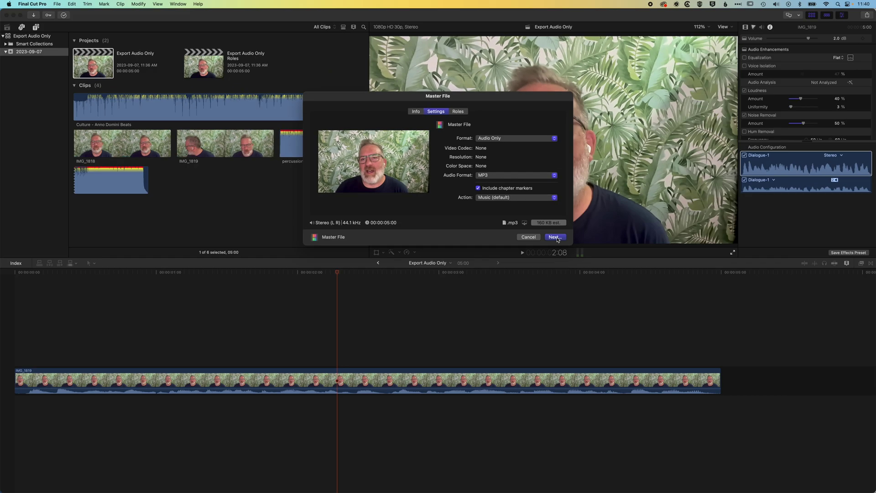
# Step: Append 'RO' to the file name and save the MP3 export
pyautogui.click(731, 424)
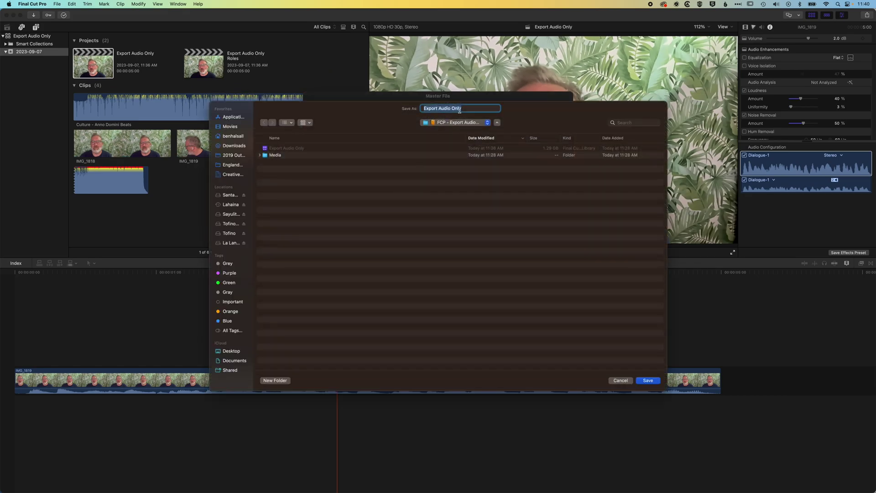
pyautogui.click(460, 109)
pyautogui.write('RO')
pyautogui.click(647, 381)
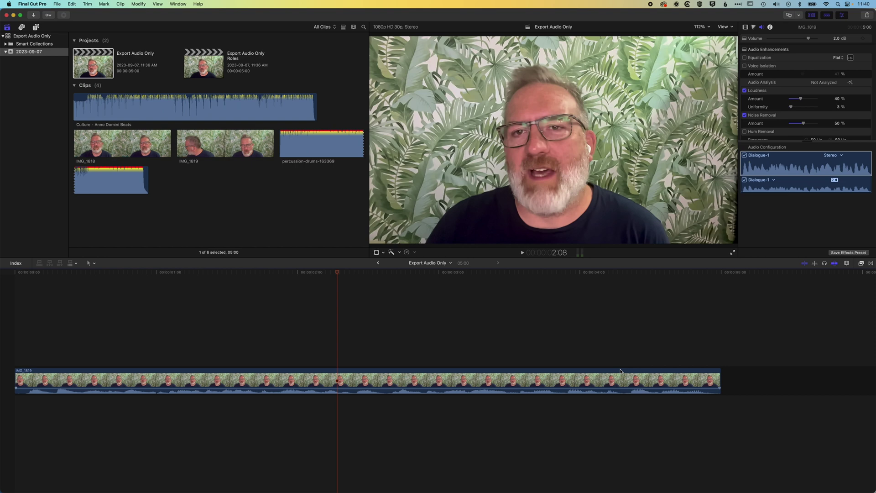
pyautogui.press('super+Tab')
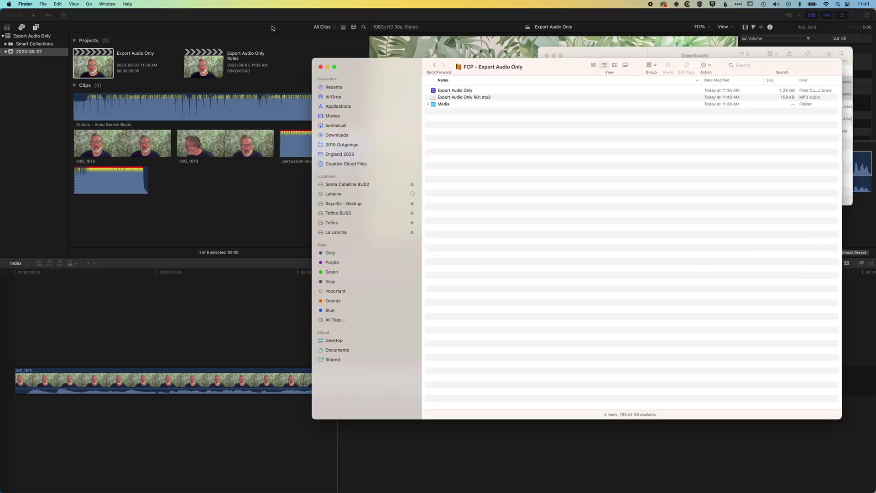
pyautogui.click(447, 98)
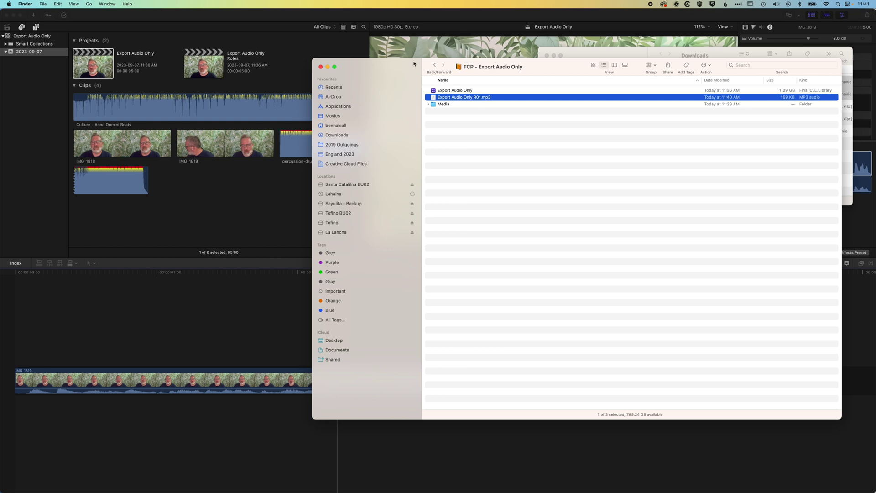
pyautogui.click(260, 19)
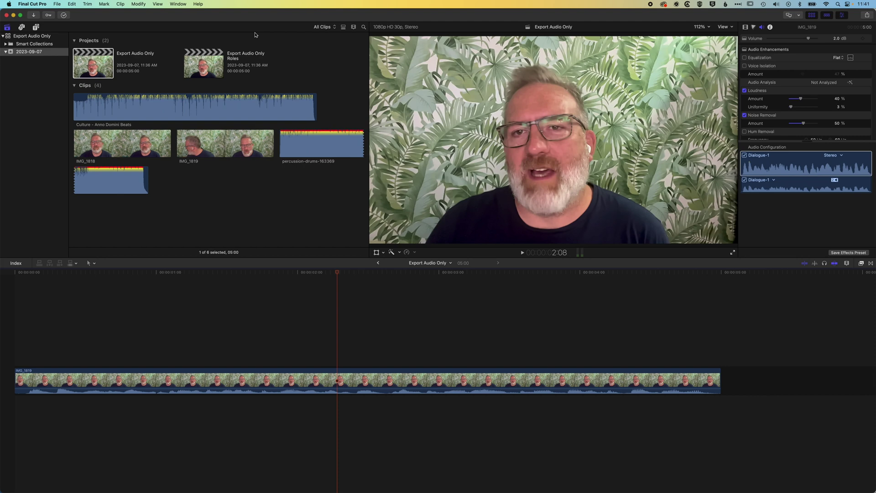
# Step: Open the Export Audio Only Roles project and assign the Music role to the first audio clip
pyautogui.doubleClick(207, 63)
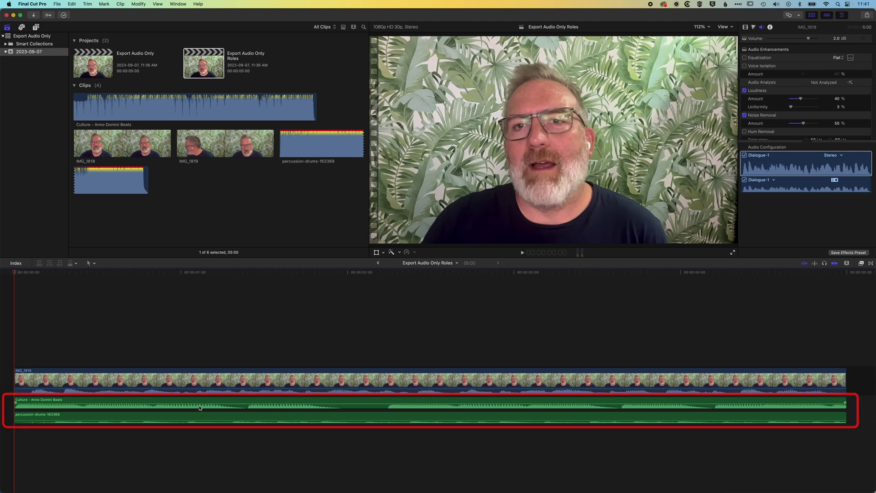
pyautogui.click(198, 392)
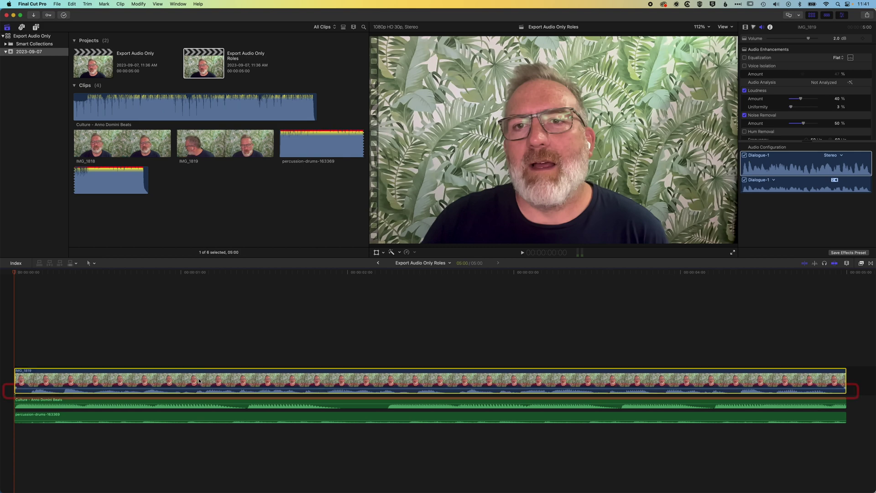
pyautogui.click(333, 403)
pyautogui.rightClick(333, 403)
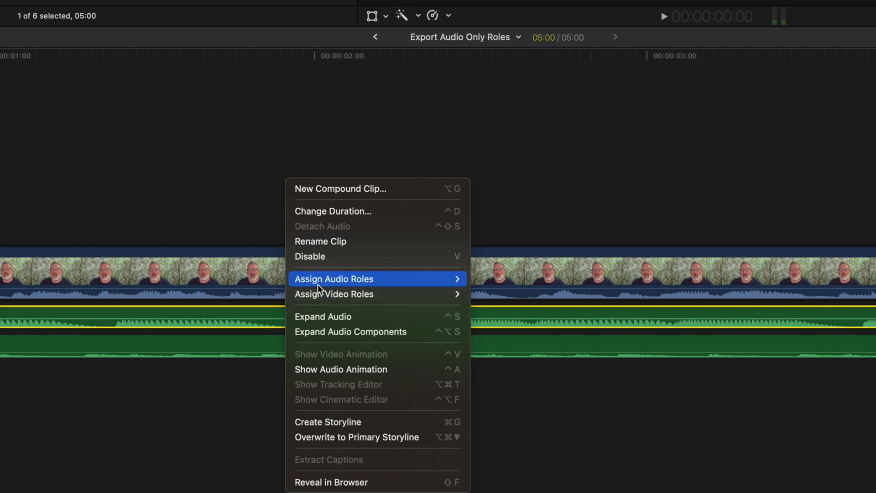
pyautogui.moveTo(374, 384)
pyautogui.moveTo(357, 296)
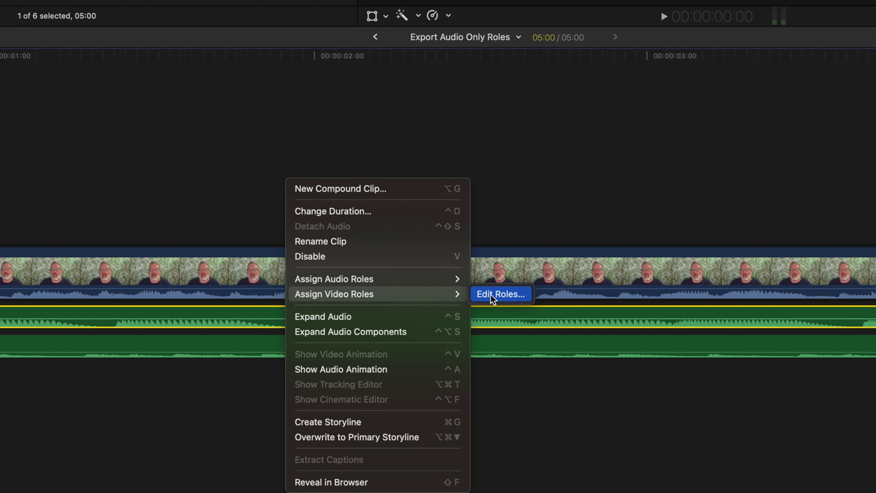
pyautogui.moveTo(415, 280)
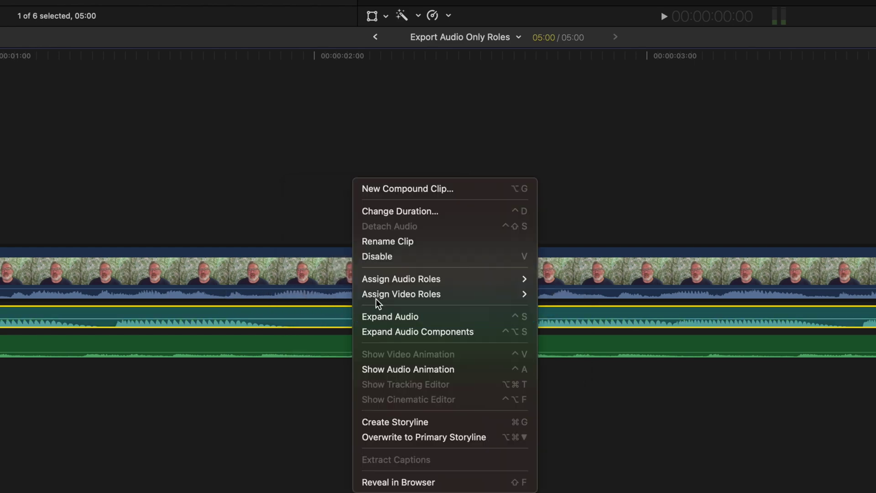
pyautogui.moveTo(391, 279)
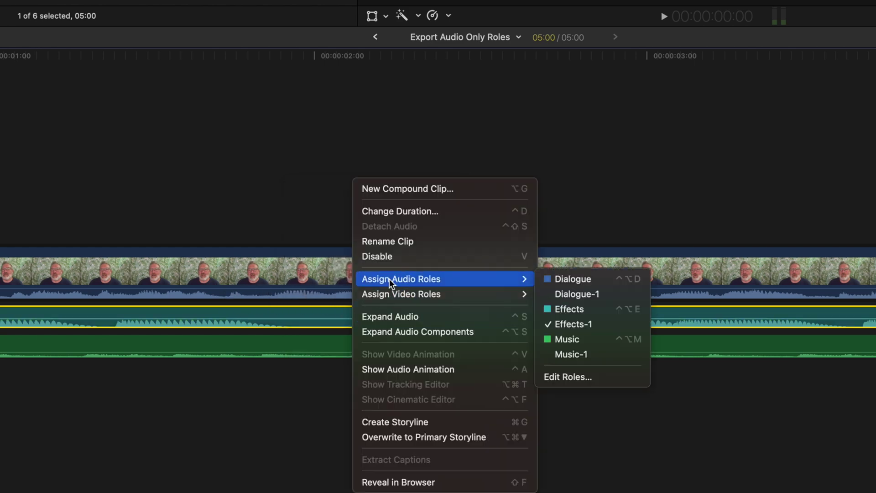
pyautogui.click(583, 340)
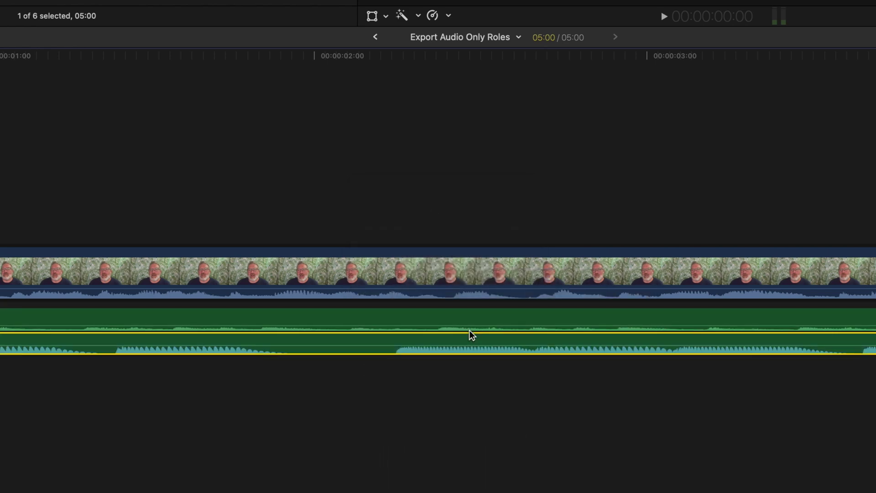
# Step: Assign the Music role to the second audio clip as well
pyautogui.rightClick(335, 342)
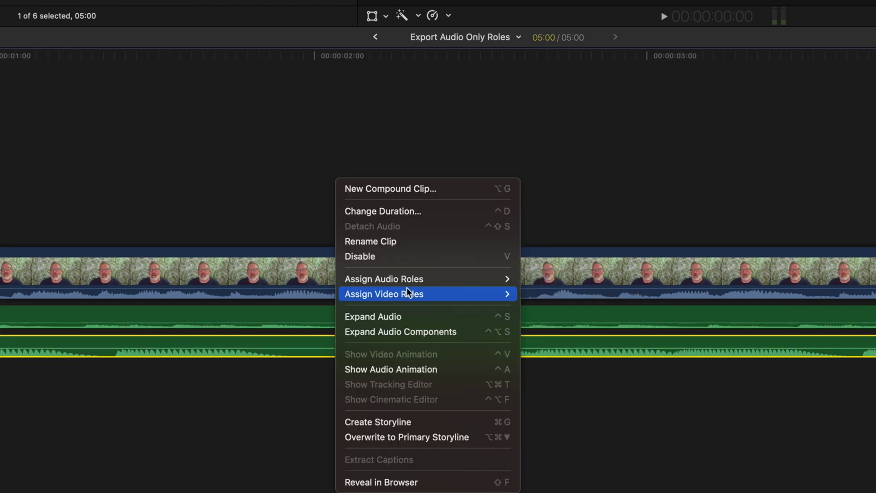
pyautogui.moveTo(409, 278)
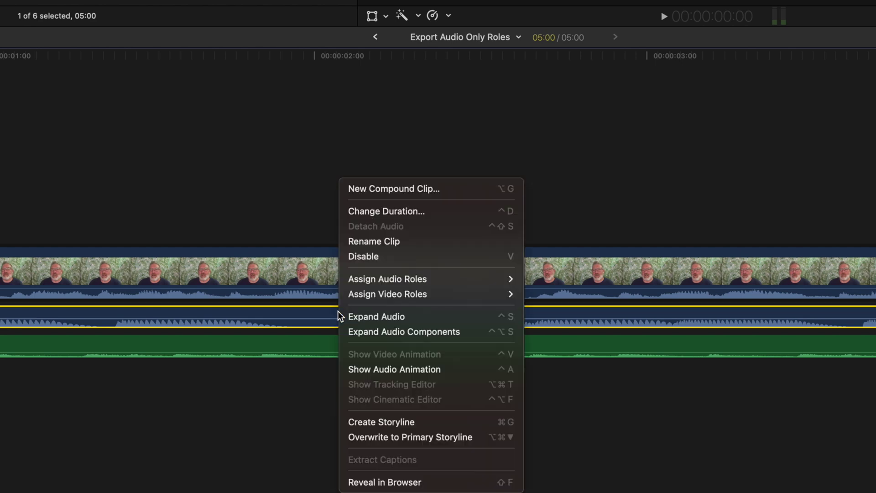
pyautogui.moveTo(385, 279)
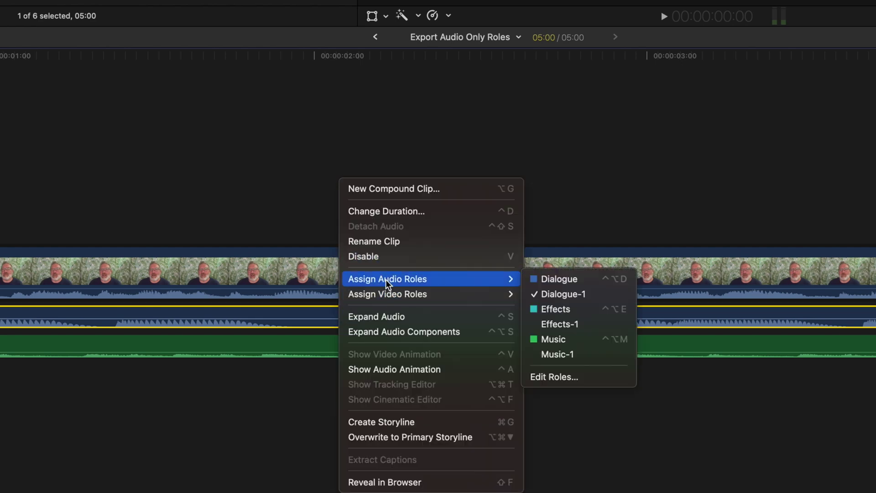
pyautogui.click(553, 339)
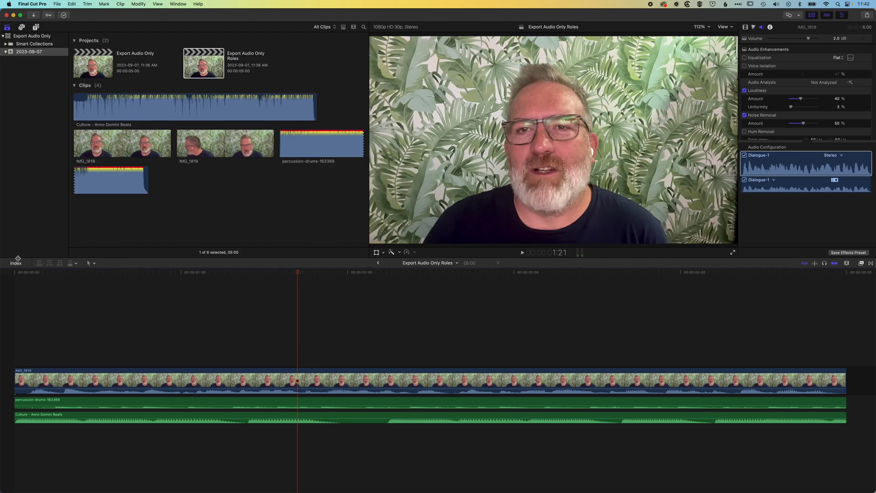
# Step: In the Timeline Index Roles list, switch off the Video and Dialogue roles, leaving Music
pyautogui.click(16, 263)
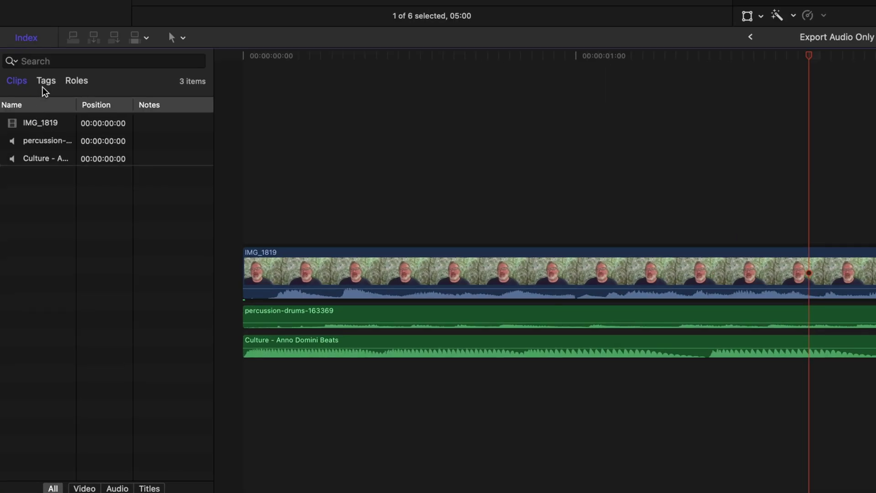
pyautogui.click(74, 85)
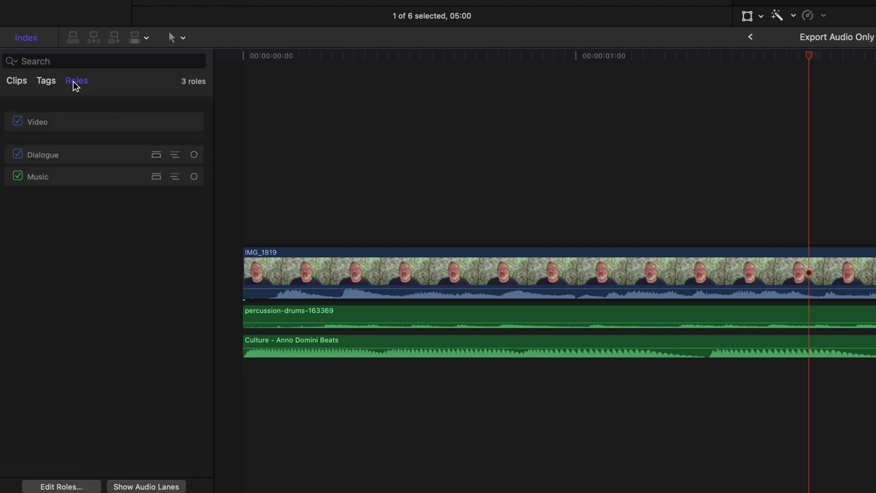
pyautogui.click(18, 122)
pyautogui.moveTo(810, 55); pyautogui.dragTo(860, 72)
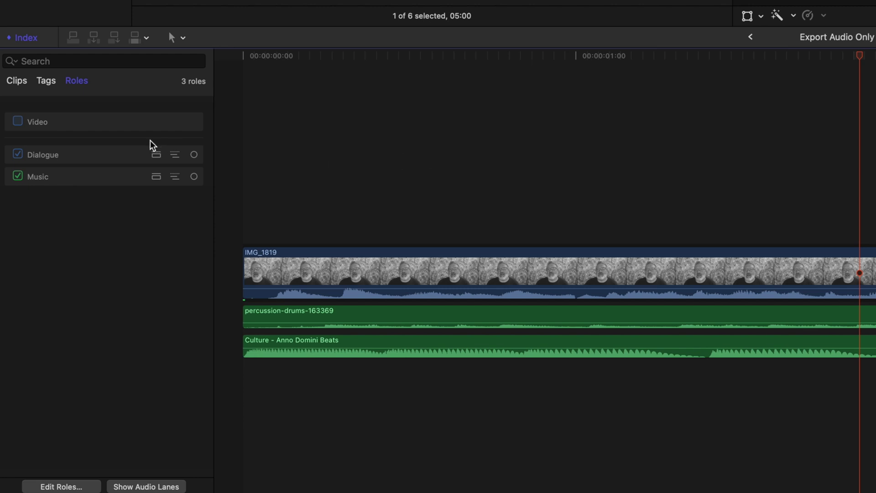
pyautogui.click(19, 154)
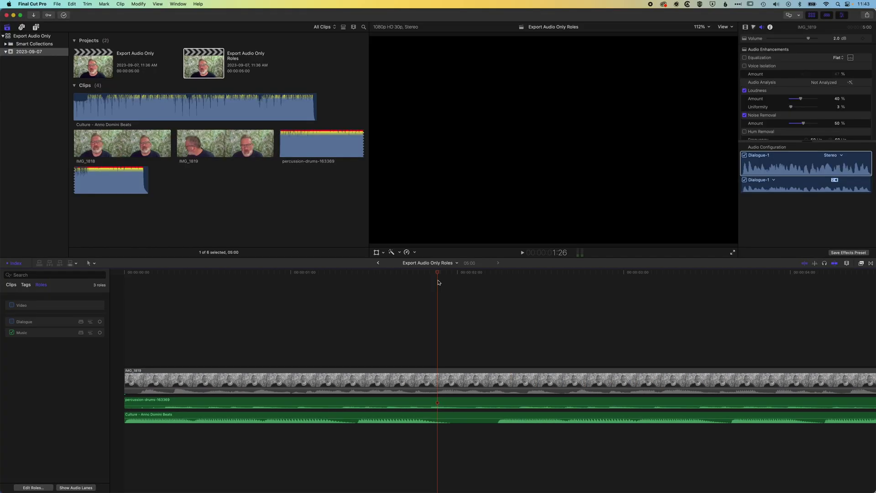
pyautogui.moveTo(616, 319); pyautogui.dragTo(615, 327)
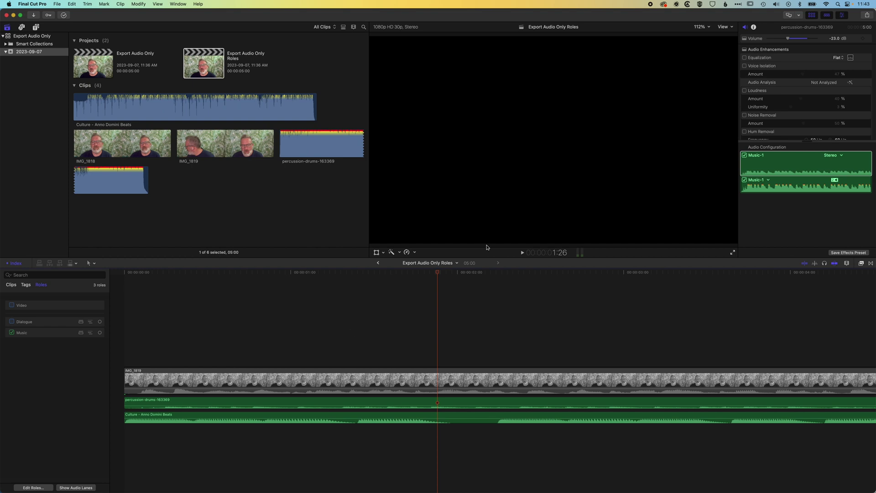
# Step: Start a Master File export using the Audio Only MP3 settings
pyautogui.click(867, 16)
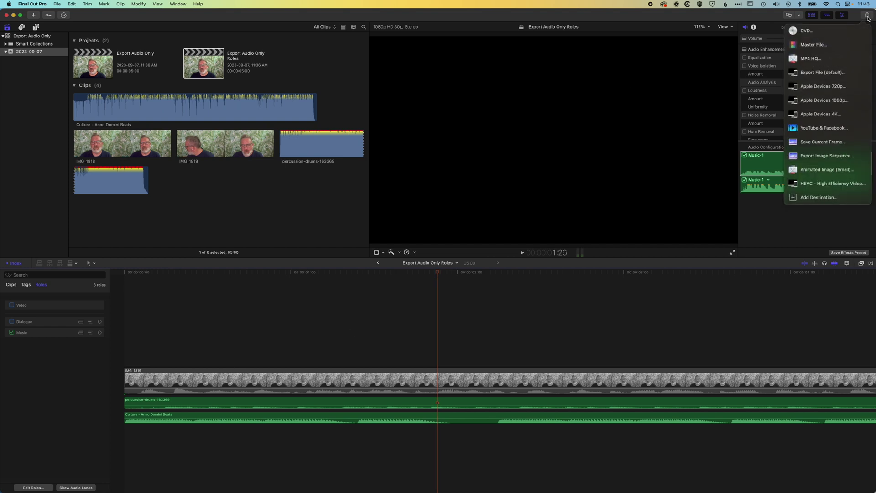
pyautogui.click(839, 47)
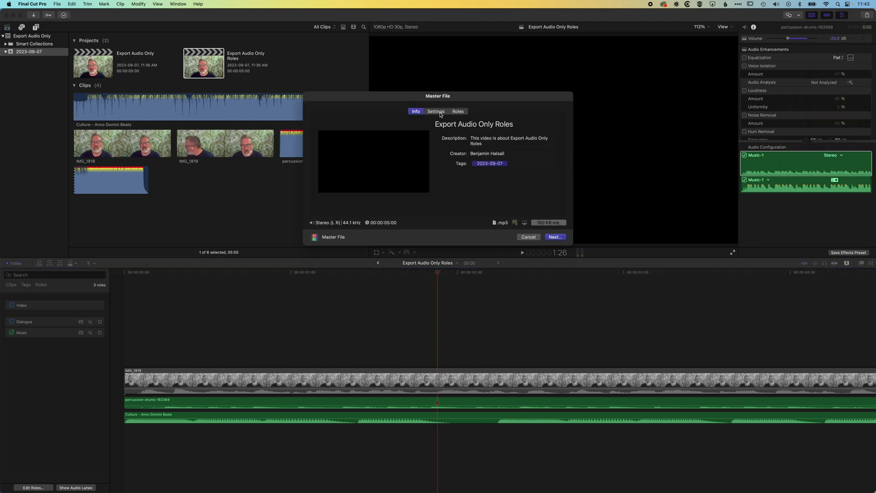
pyautogui.click(441, 112)
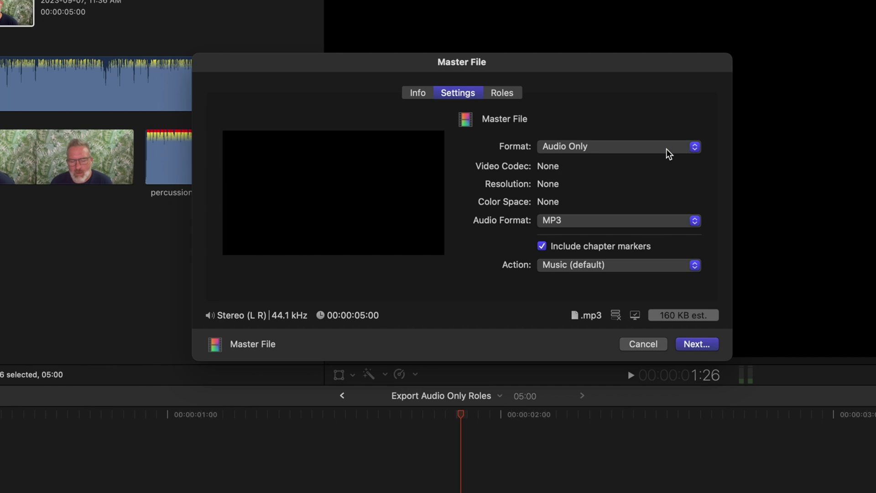
pyautogui.click(697, 345)
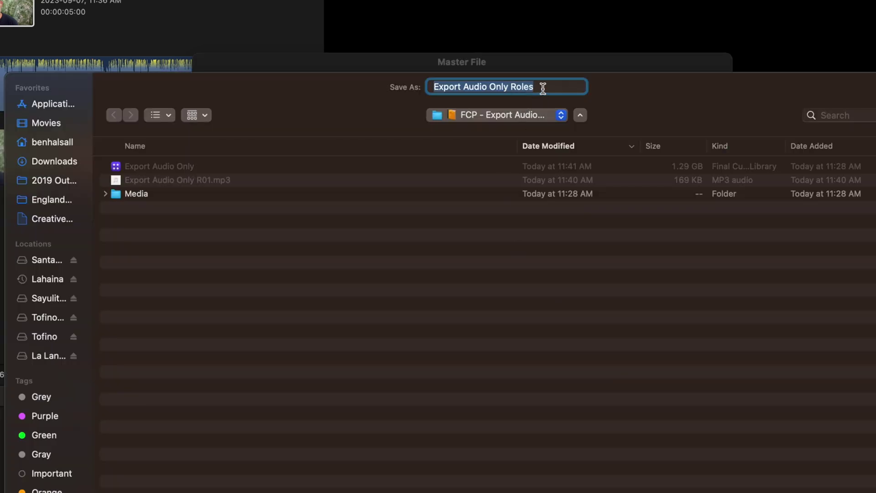
# Step: Save it as 'Export Audio Only Roles Music' and return to Final Cut Pro
pyautogui.click(543, 88)
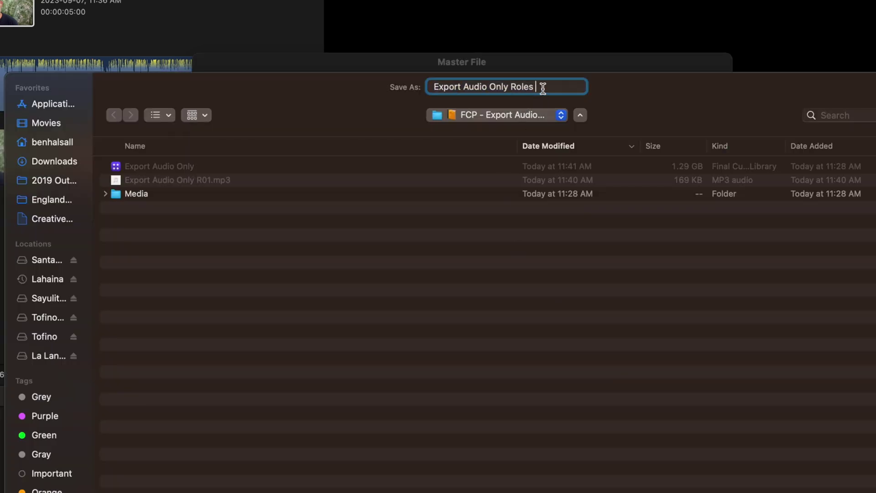
pyautogui.write('Music')
pyautogui.press('Return')
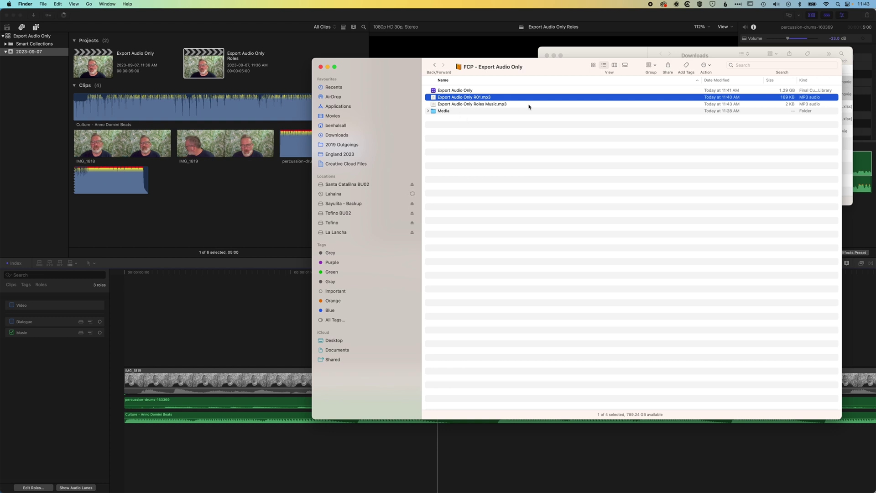
pyautogui.click(27, 312)
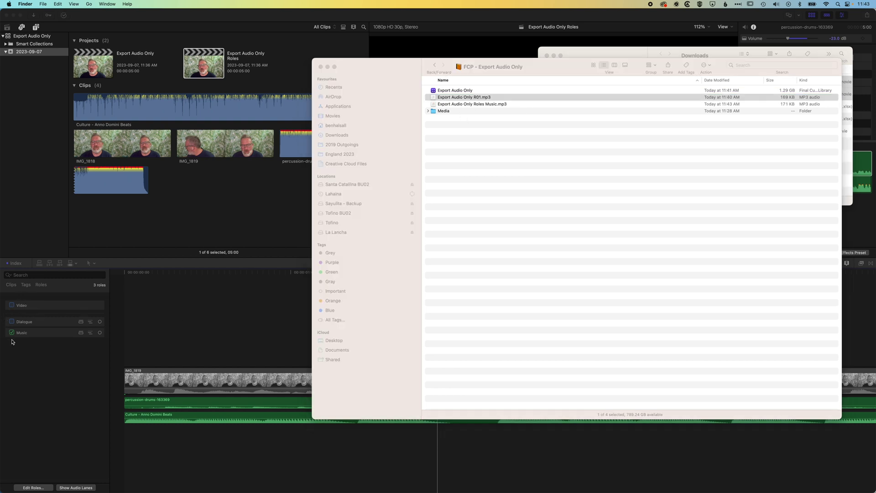
pyautogui.click(159, 323)
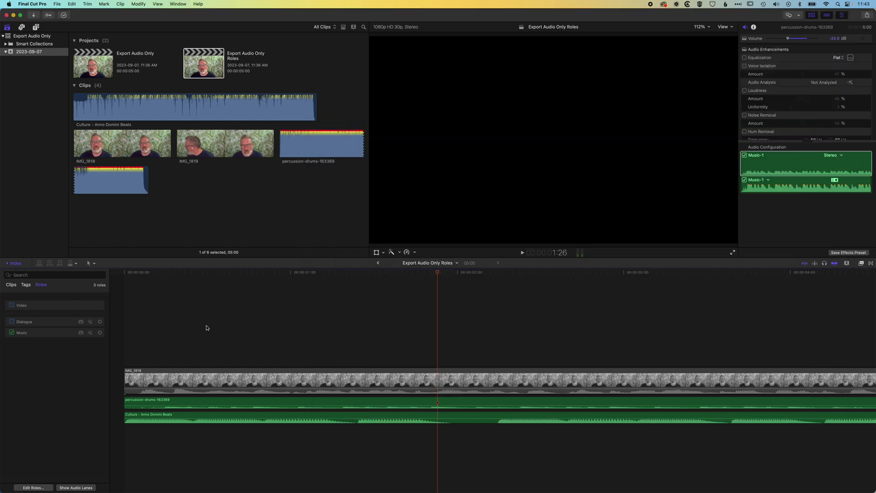